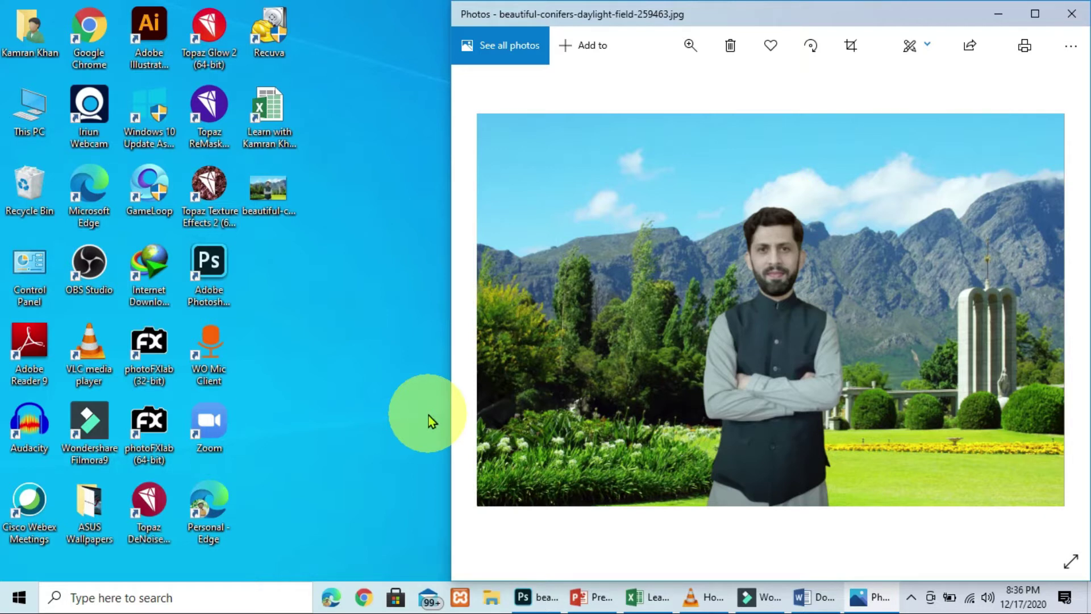
Search Windows for "PAINT3D", open Paint 3D and start a new blank project
click(105, 600)
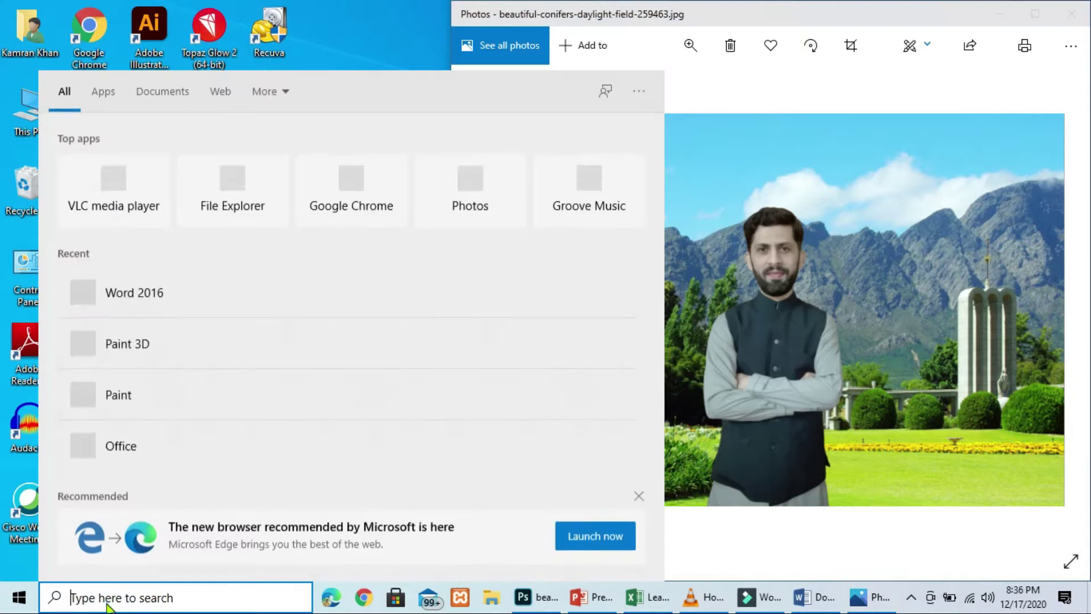
text(PAINT3D)
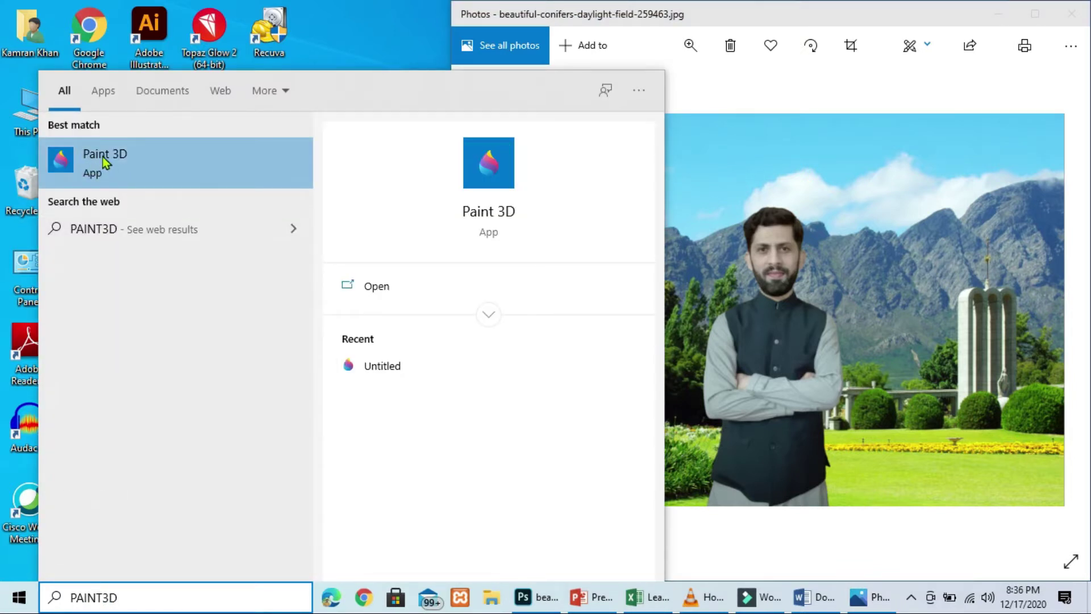
click(114, 174)
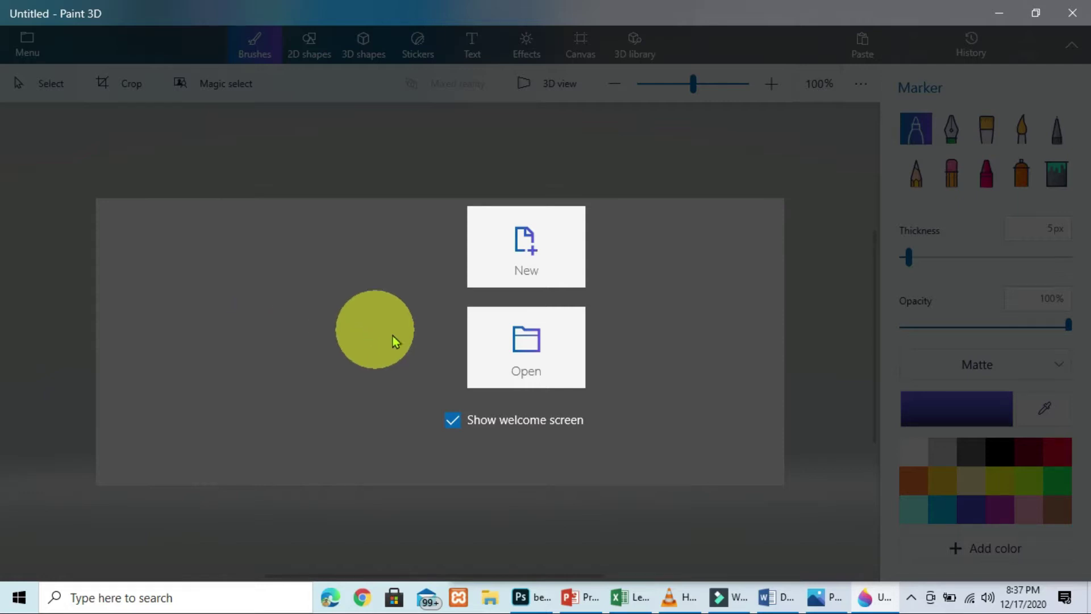
click(514, 257)
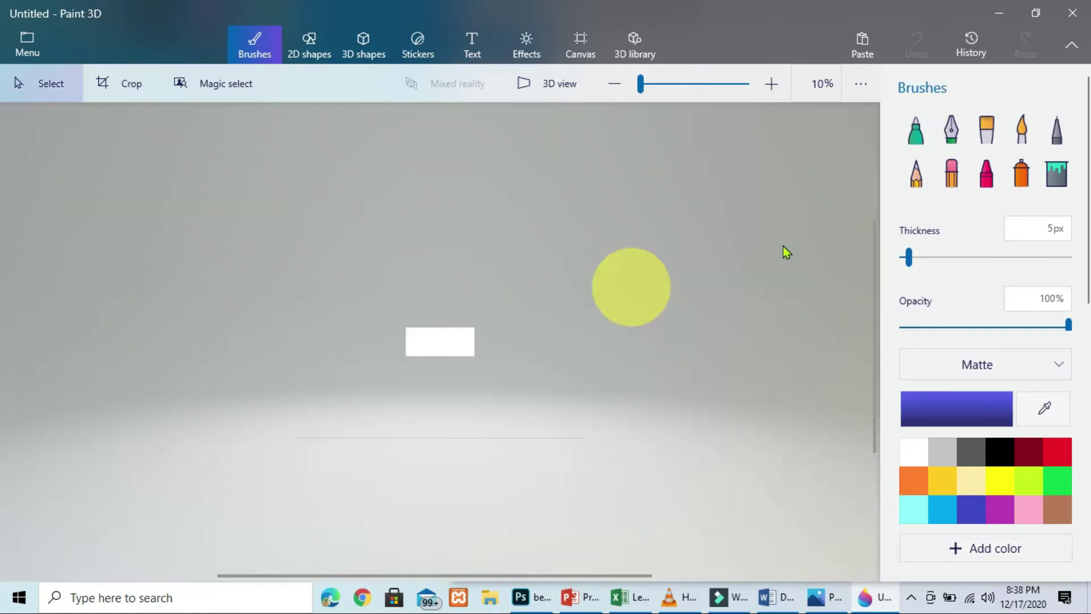
Insert the desktop photo of the man in the garden into the canvas, using a reduced window, and maximize Paint 3D again
click(1036, 13)
mouse_move(275, 189)
mouse_down()
mouse_move(265, 188)
mouse_move(421, 324)
mouse_move(581, 314)
mouse_up()
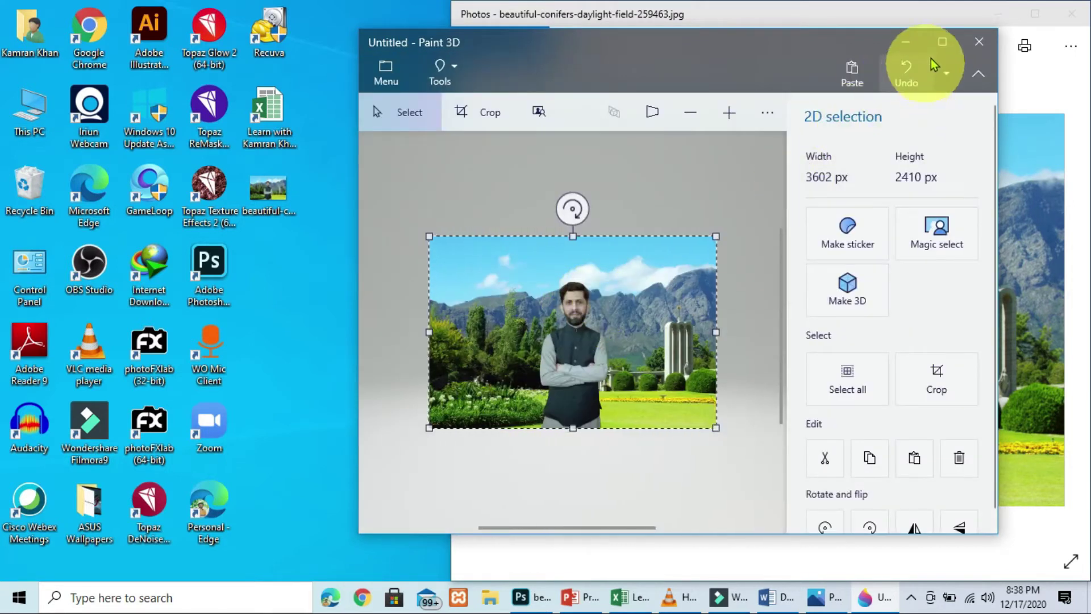
click(942, 42)
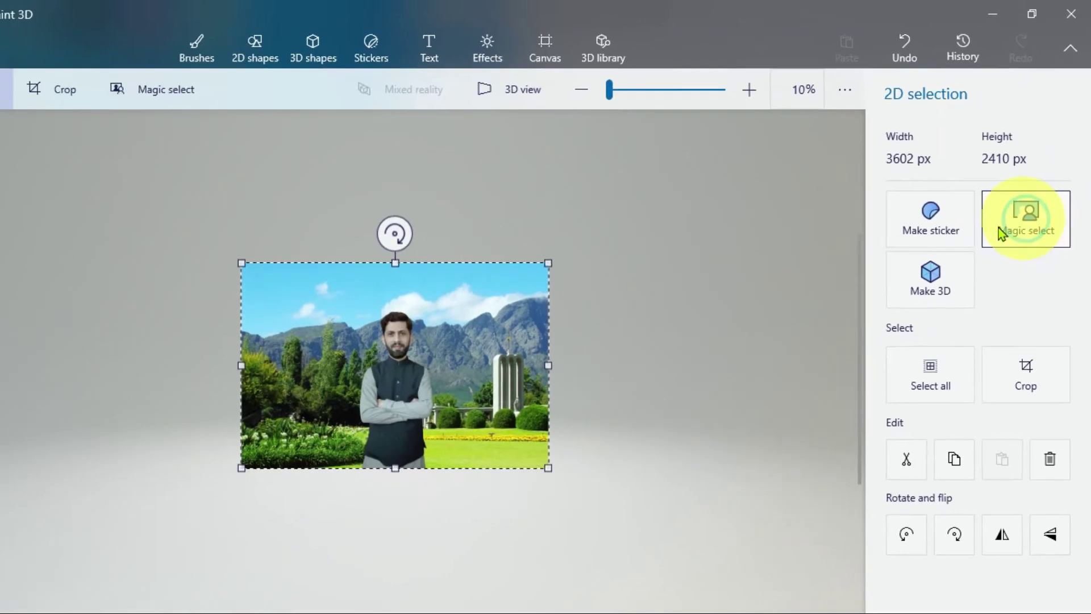
Start Magic select on the photo, narrow the selection area tightly around the standing man and continue to refining the cutout
click(1014, 260)
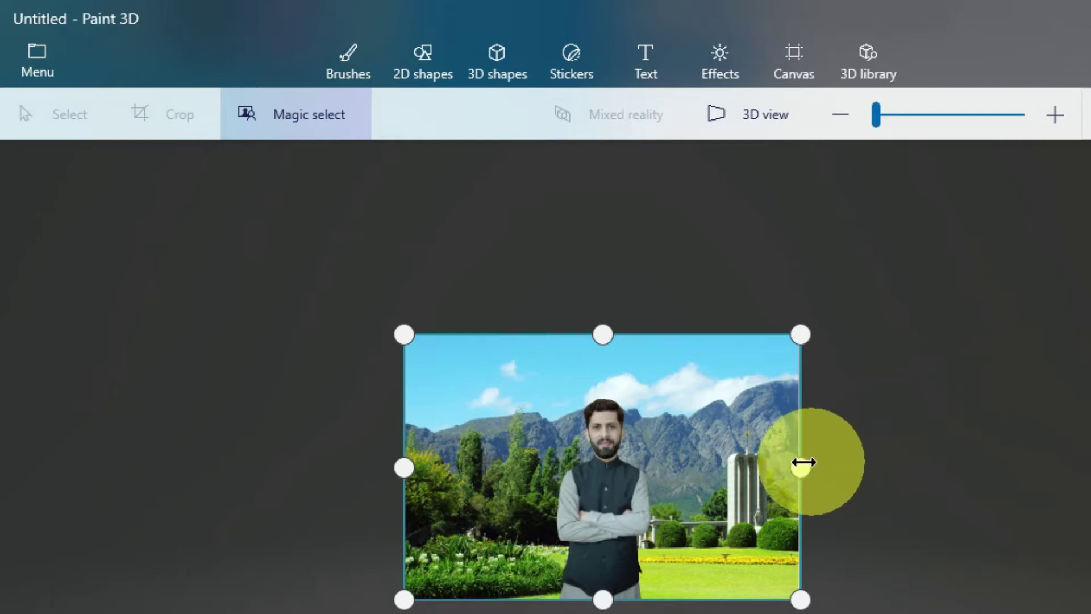
drag(798, 467, 657, 467)
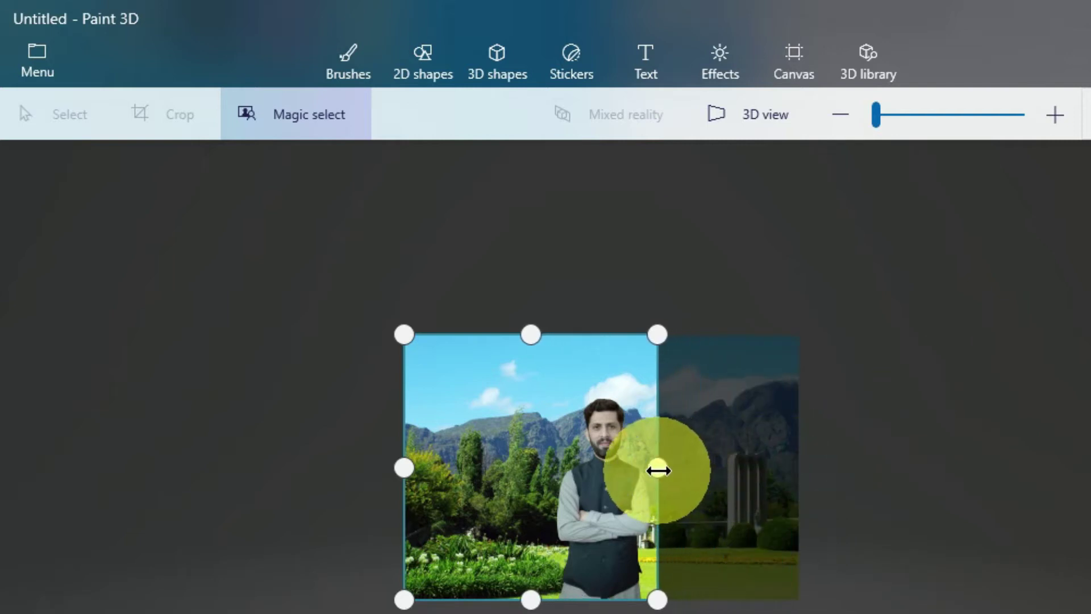
drag(541, 337, 534, 395)
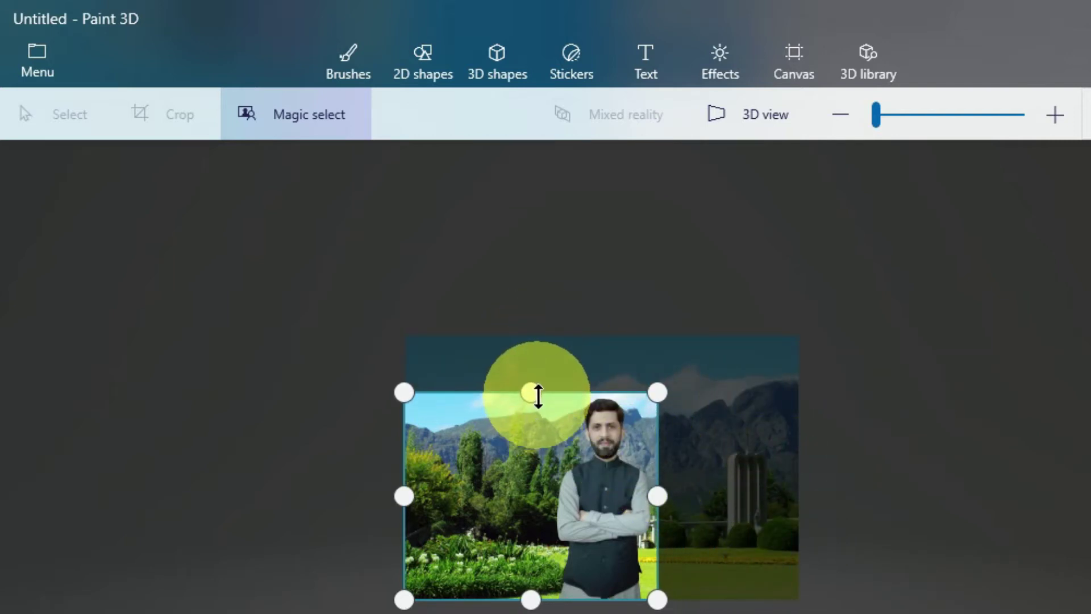
drag(404, 490, 553, 514)
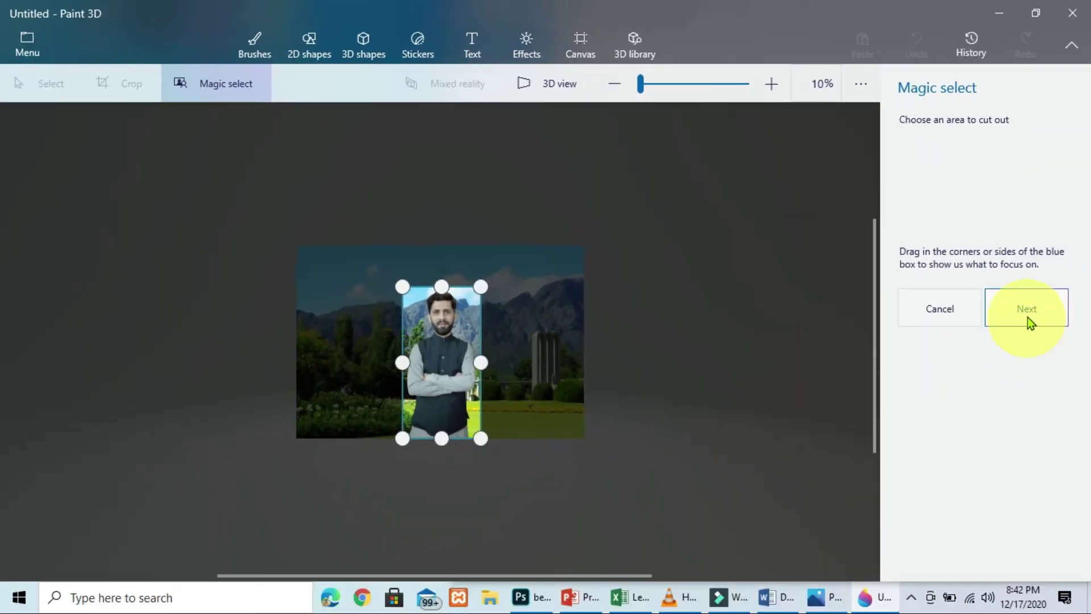
click(1030, 312)
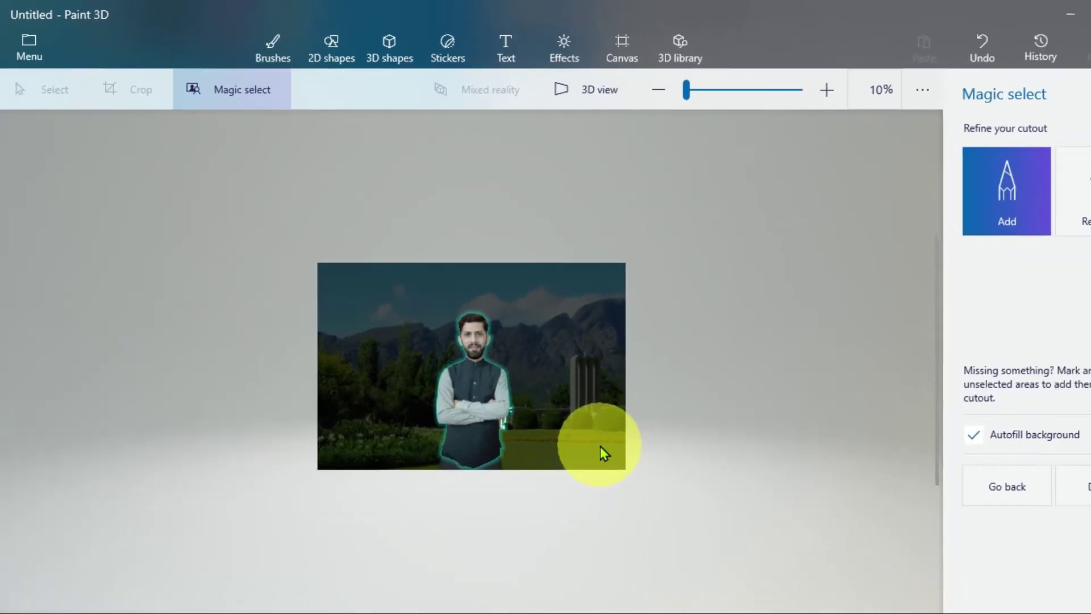
Add the missing light clothing below the man's waistcoat to the Magic select cutout
scroll(721, 489, up, 3)
scroll(541, 367, down, 1)
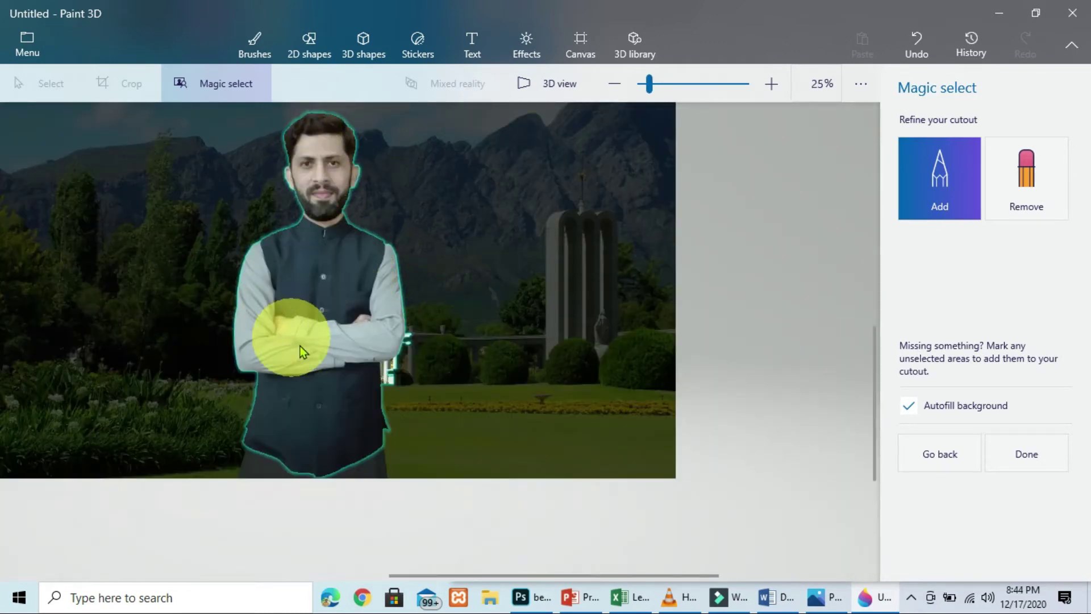
mouse_move(309, 449)
mouse_down()
mouse_move(322, 455)
mouse_move(342, 431)
mouse_move(382, 480)
mouse_up()
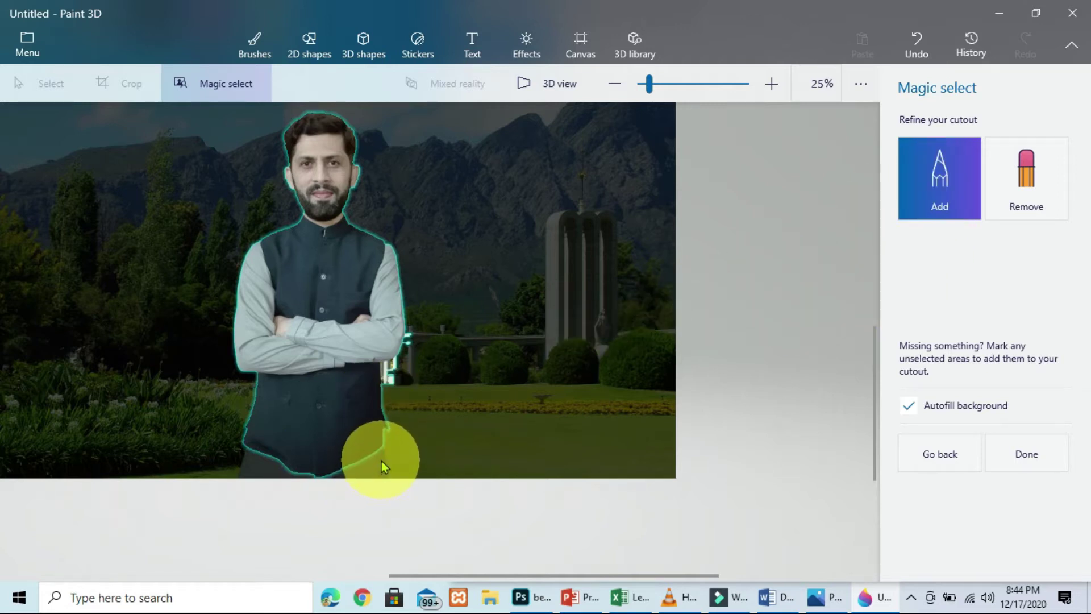
drag(381, 461, 284, 478)
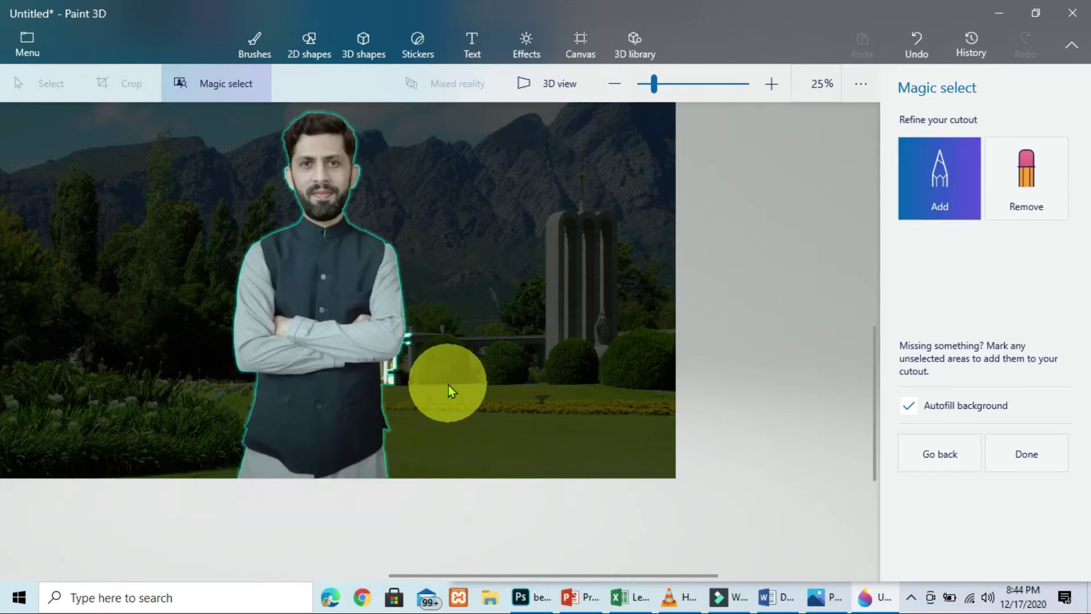
Remove the unwanted background patches beside and below the man's elbow from the cutout
scroll(449, 384, up, 5)
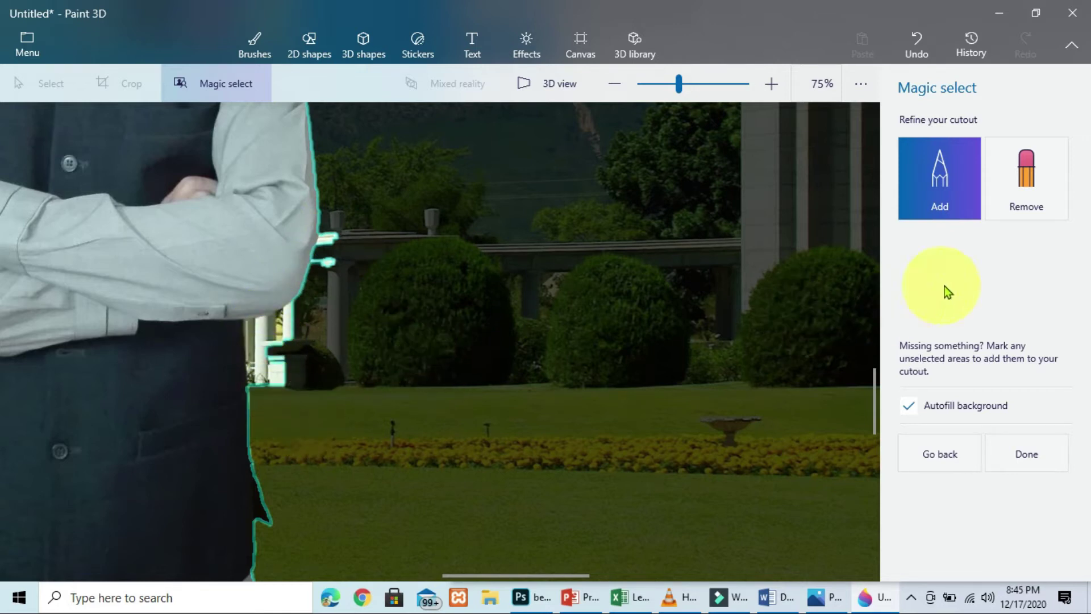
click(1028, 171)
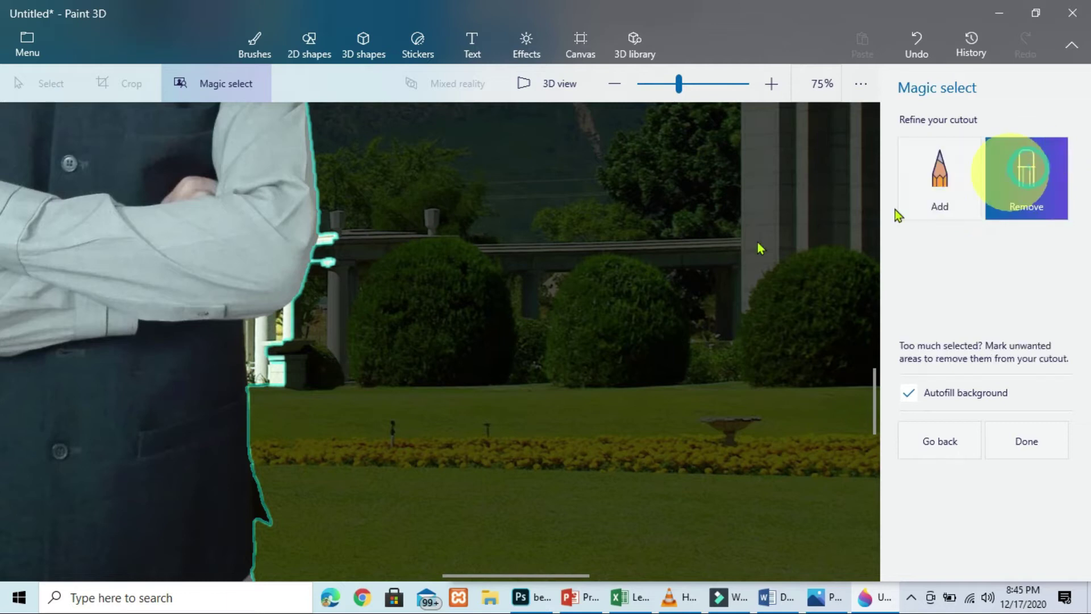
drag(328, 221, 308, 274)
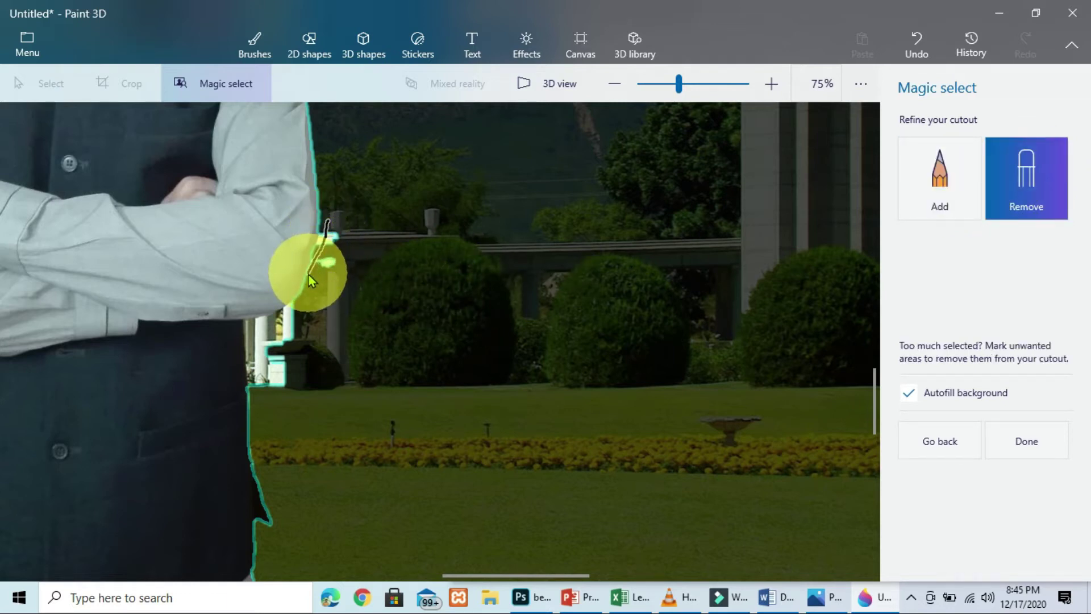
mouse_move(299, 307)
mouse_down()
mouse_move(250, 329)
mouse_move(253, 398)
mouse_up()
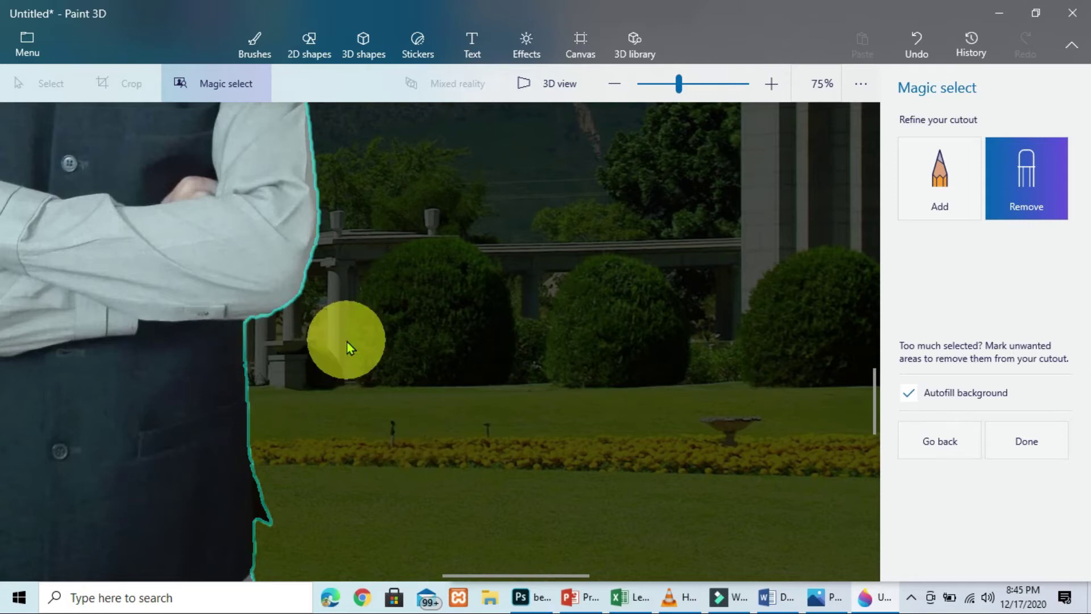
Finish the Magic select cutout with Autofill background enabled
scroll(347, 342, down, 1)
scroll(346, 342, down, 2)
scroll(348, 343, down, 1)
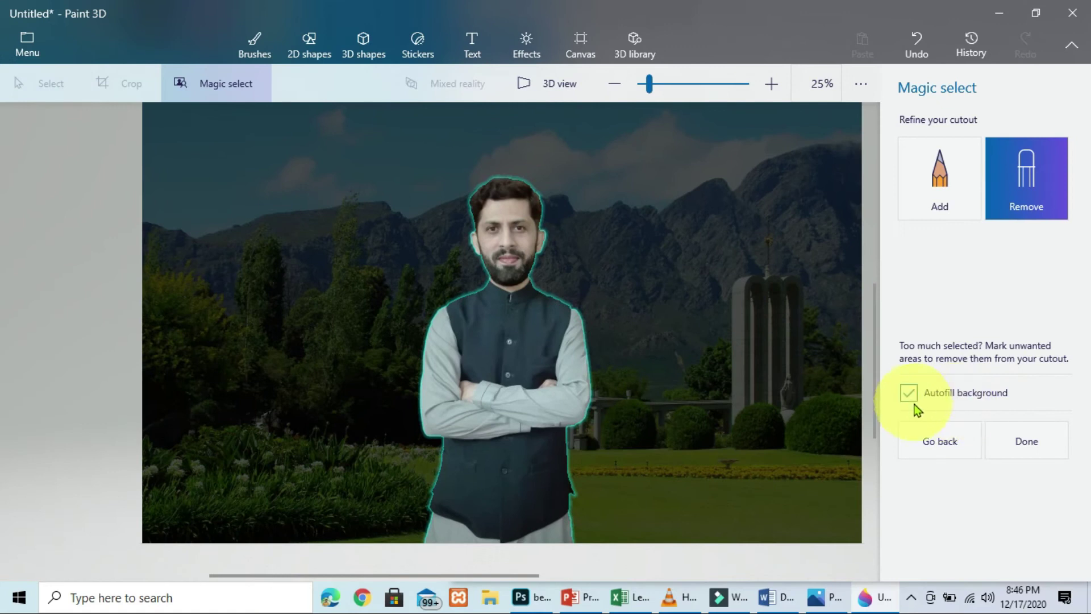
click(847, 522)
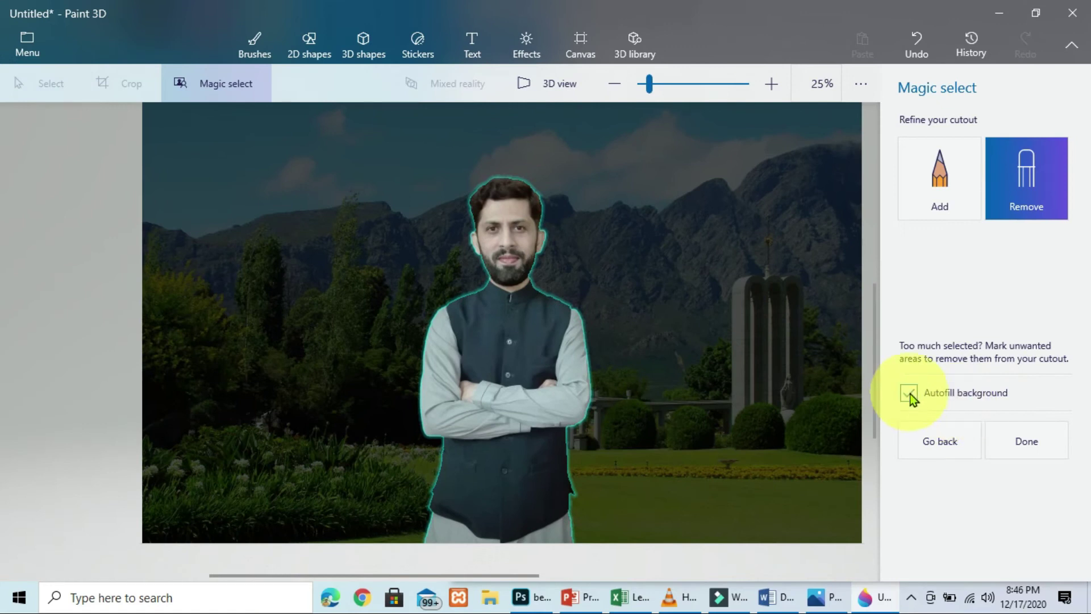
click(1023, 441)
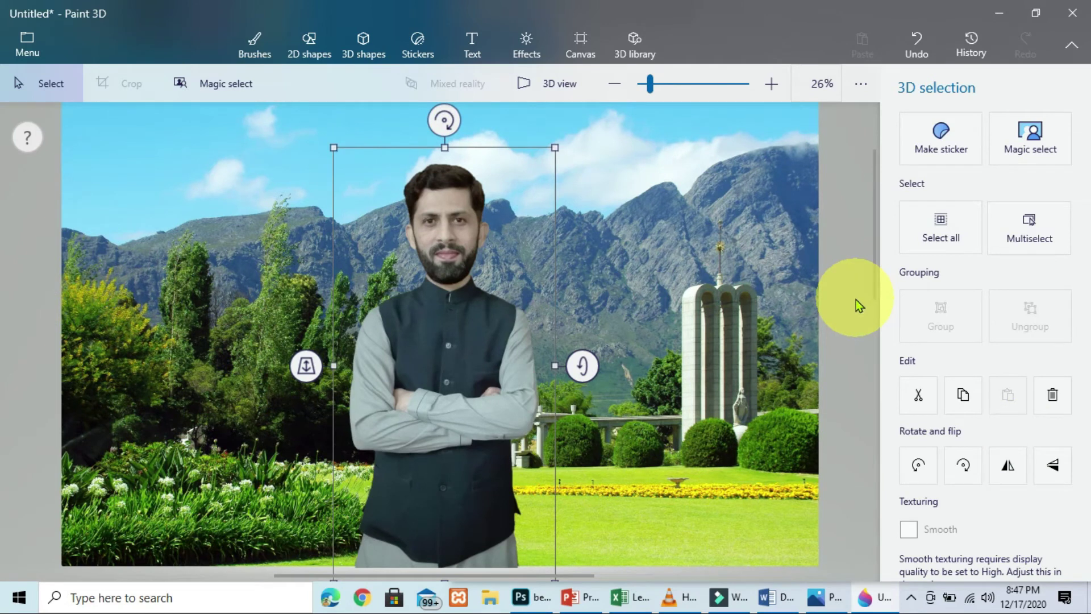
Move the cut-out man in front of the monument beside the garden and scale him down slightly
drag(451, 346, 702, 348)
drag(590, 149, 574, 214)
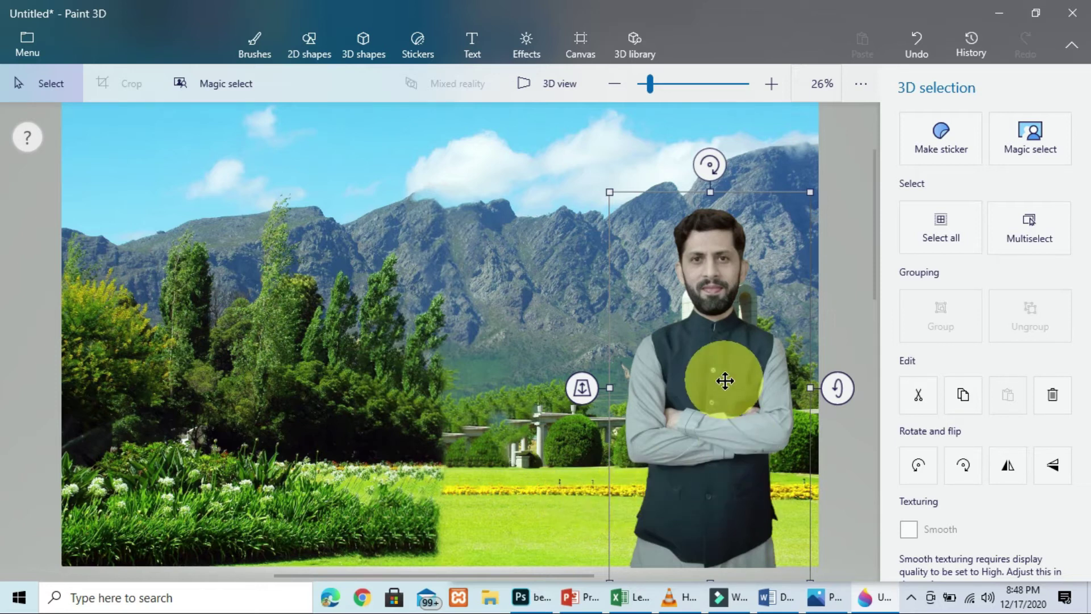
Copy the cut-out man, paste him onto the blue slide in PowerPoint and shrink the picture slightly
right_click(705, 369)
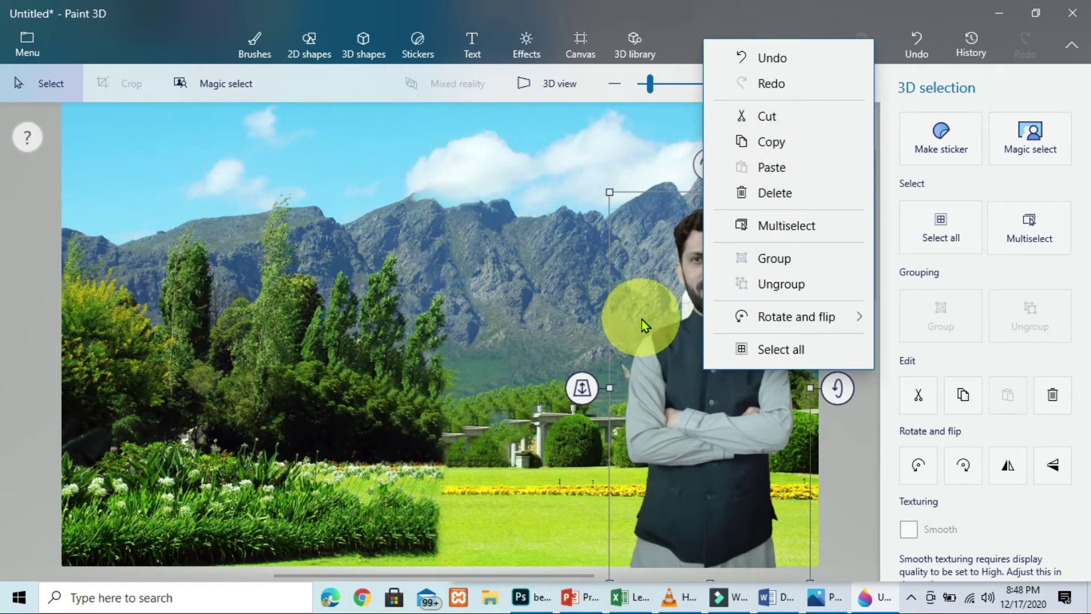
right_click(683, 339)
click(743, 114)
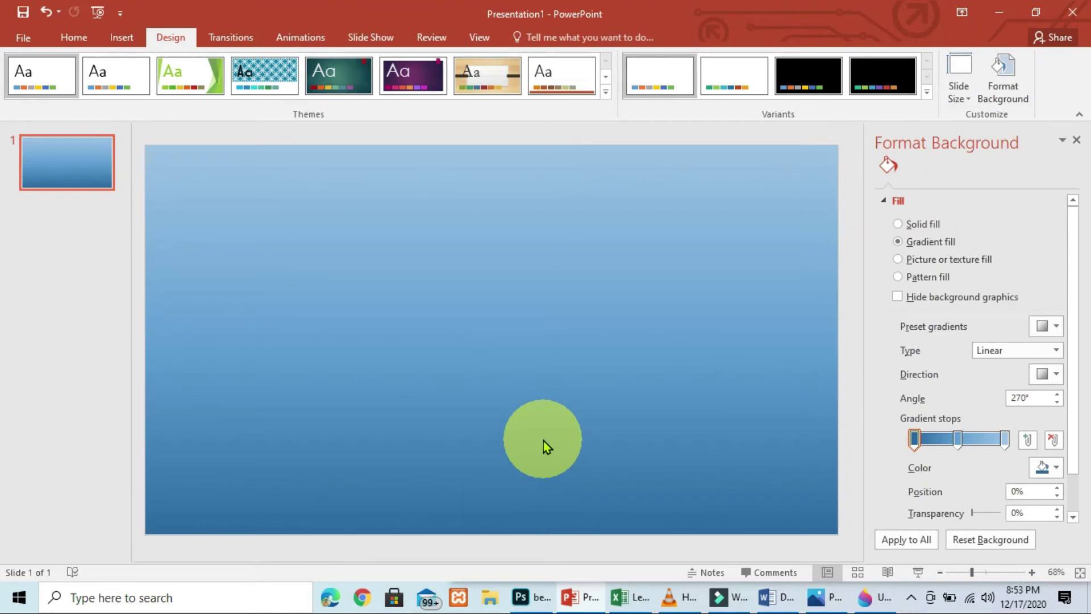
key(ctrl+v)
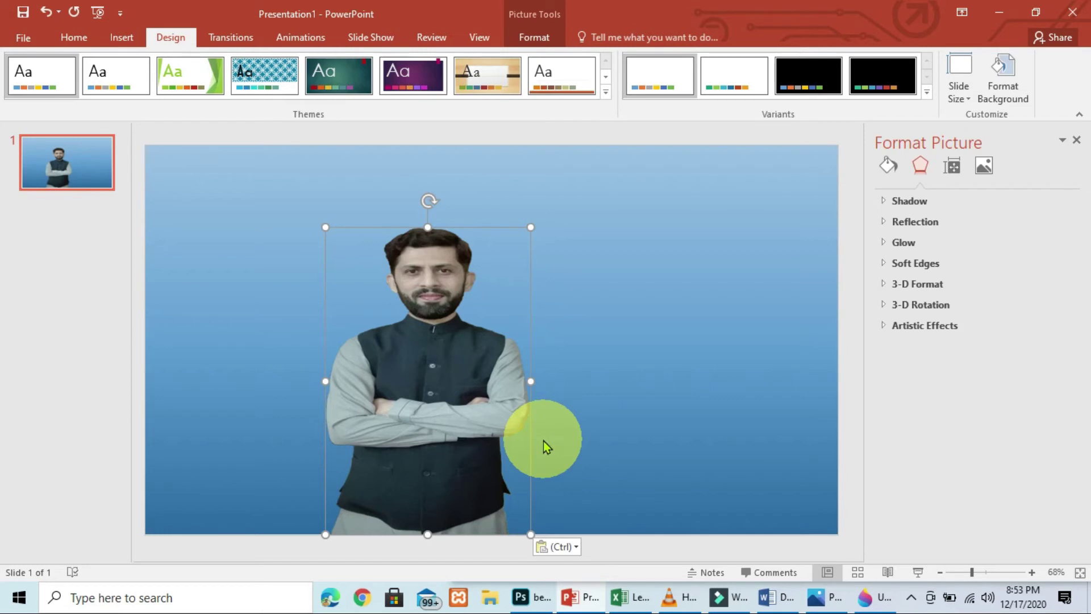
mouse_move(530, 226)
mouse_down()
mouse_move(582, 183)
mouse_move(502, 298)
mouse_move(519, 280)
mouse_move(520, 243)
mouse_up()
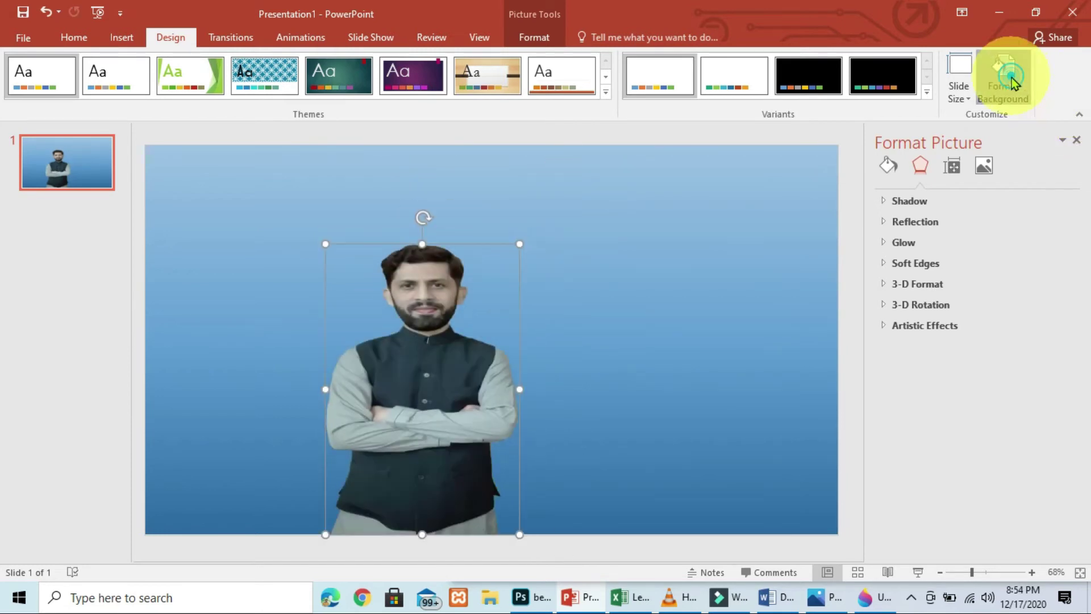
Apply a grey radial preset gradient to the slide background
click(1013, 83)
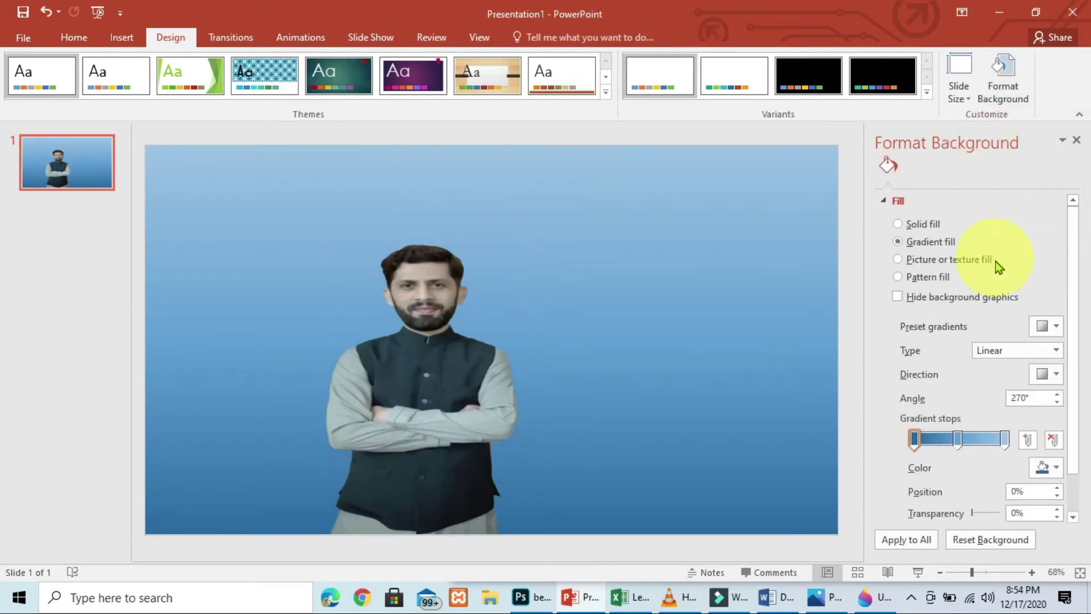
click(1055, 326)
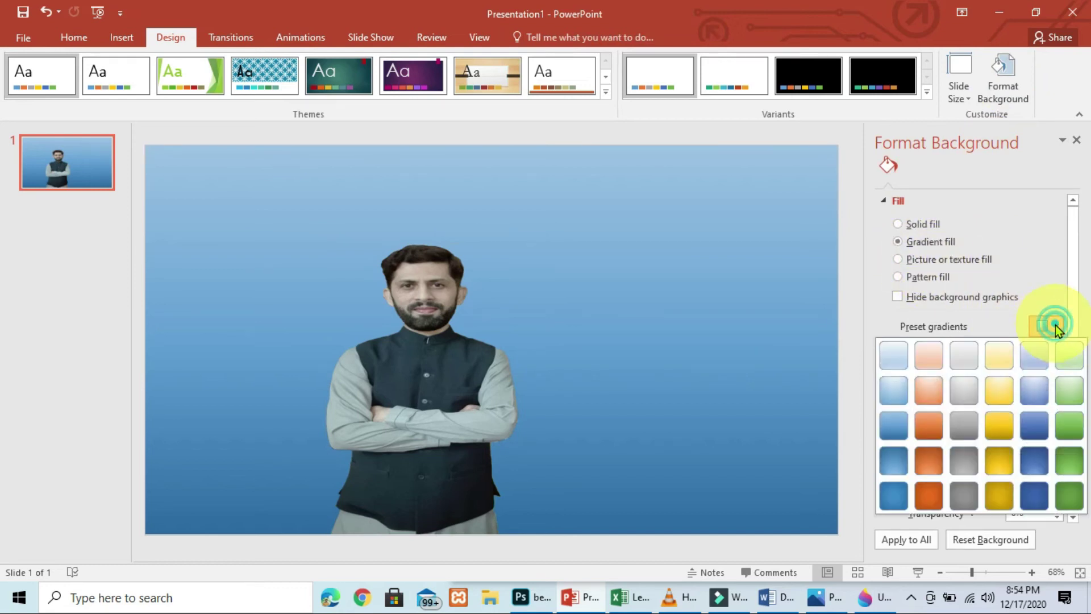
click(962, 462)
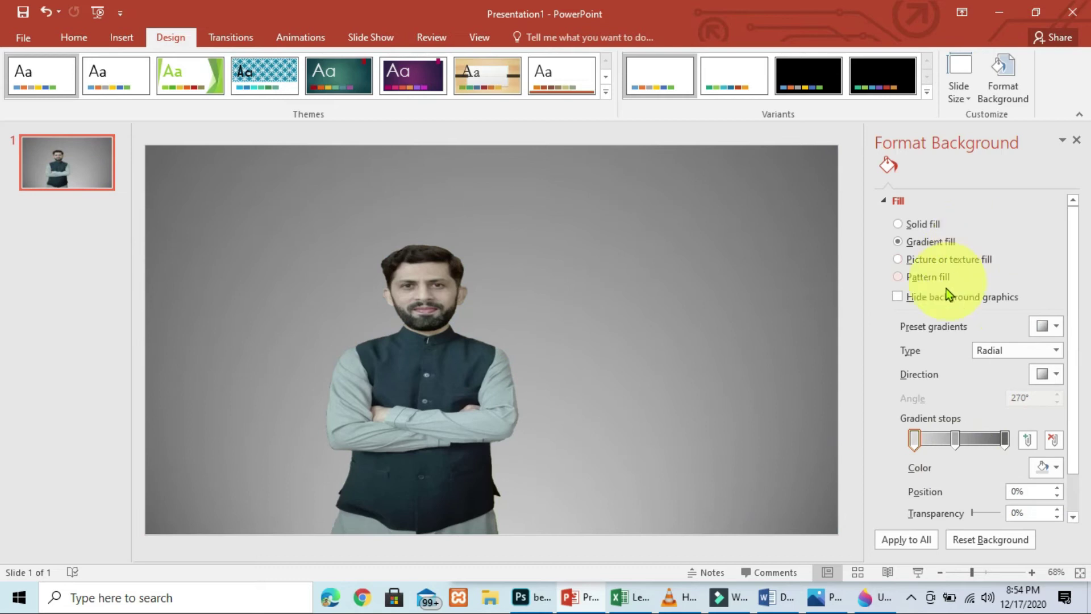
Fill the slide background with the green field picture from a file and shift the man toward the slide's centre
click(903, 259)
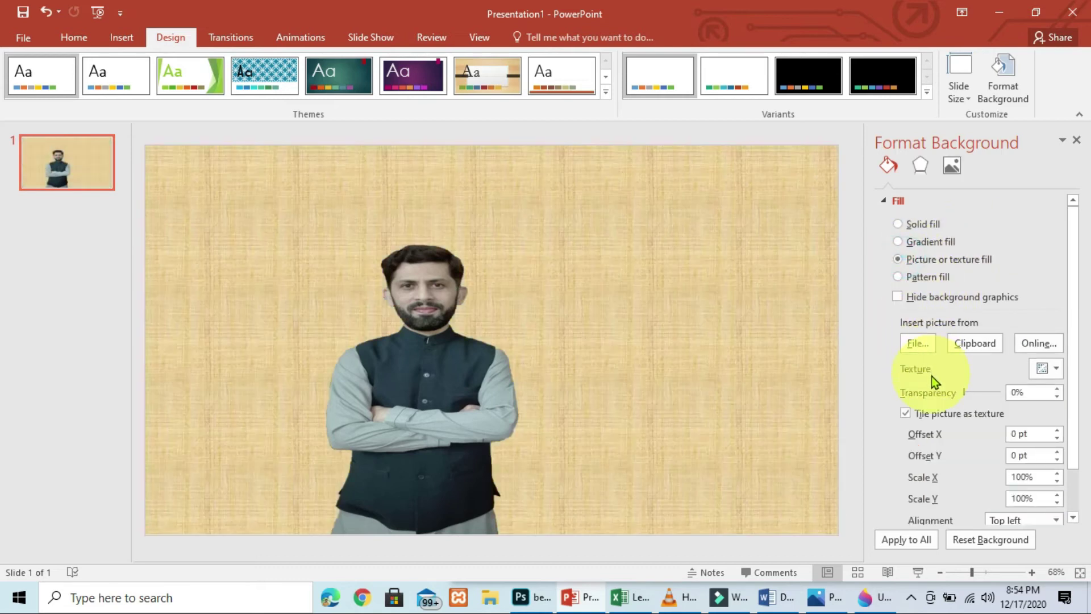
click(918, 342)
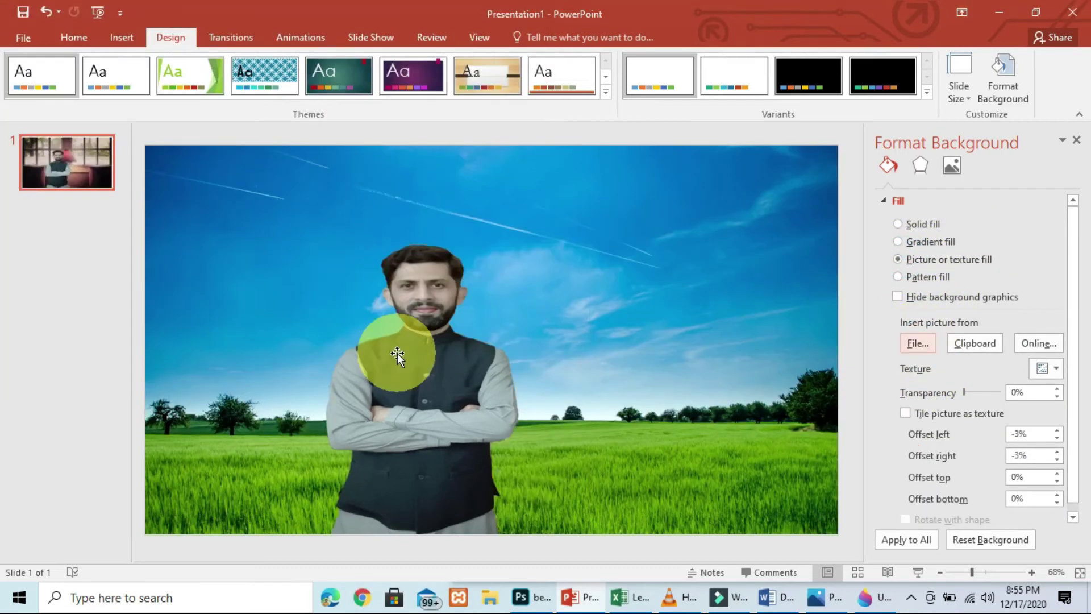
drag(397, 352, 475, 353)
Switch to the blank Word document, paste the cut-out man and reduce the picture's size
click(774, 600)
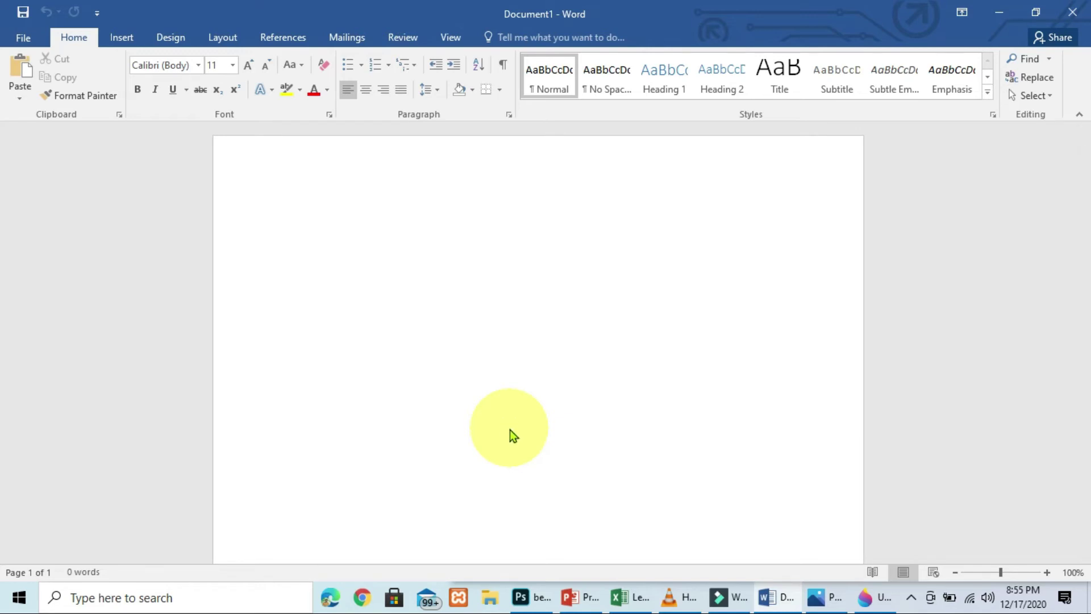
click(509, 433)
drag(571, 185, 548, 254)
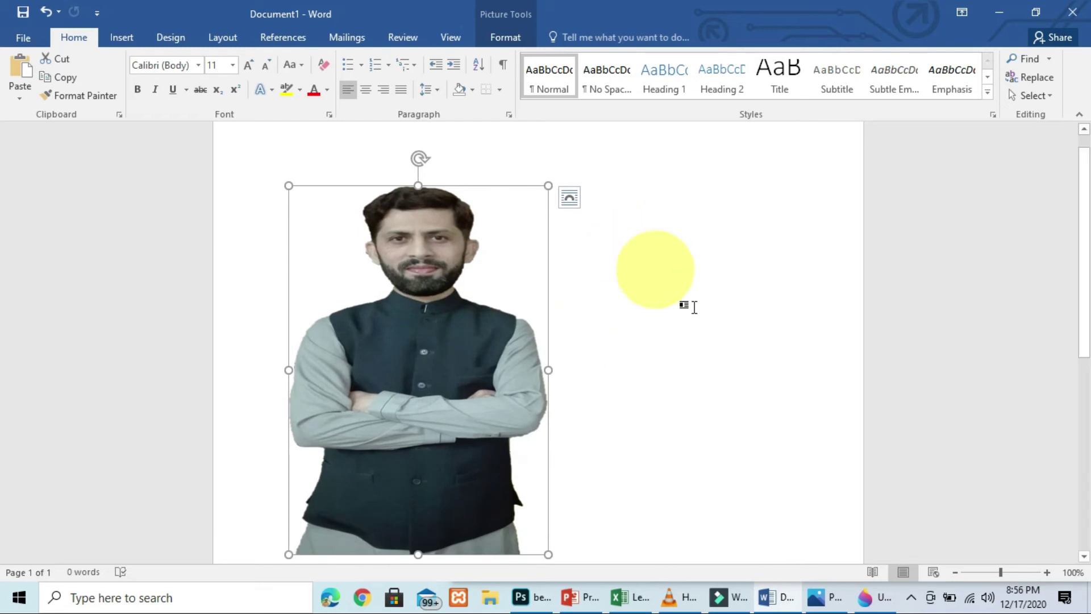
Switch to Paint 3D, start a new canvas without saving the current work, and paste the cut-out man at a reduced 425 × 619 px
click(878, 605)
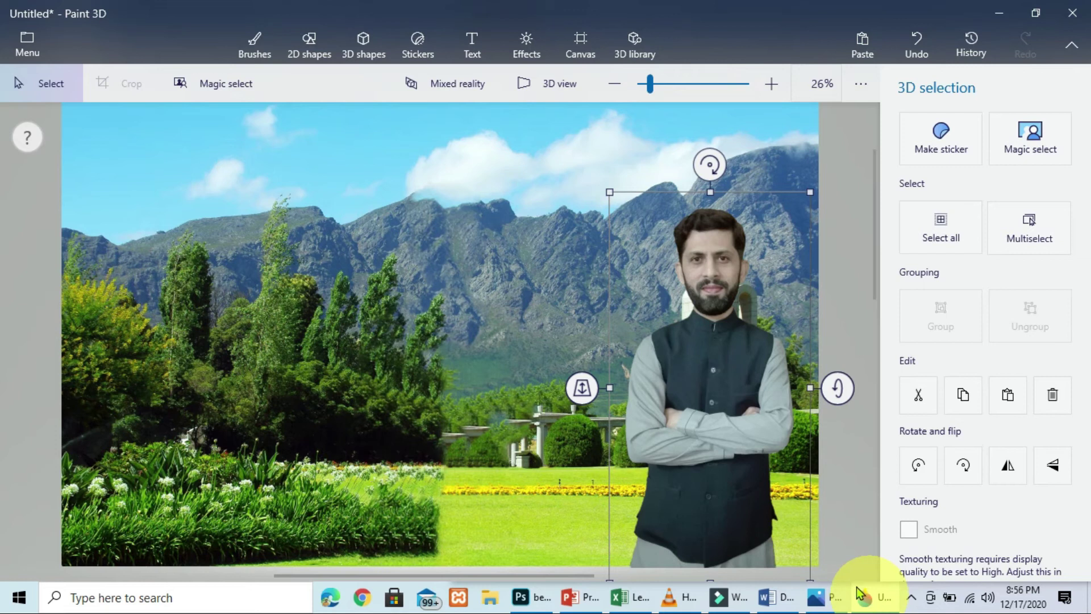
click(25, 47)
click(35, 88)
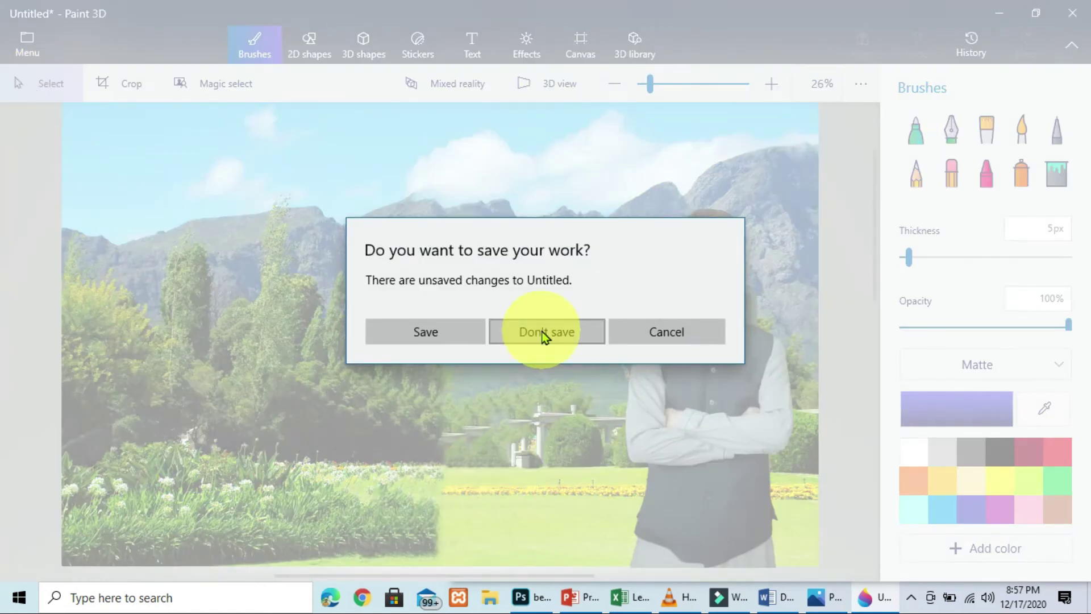
click(543, 335)
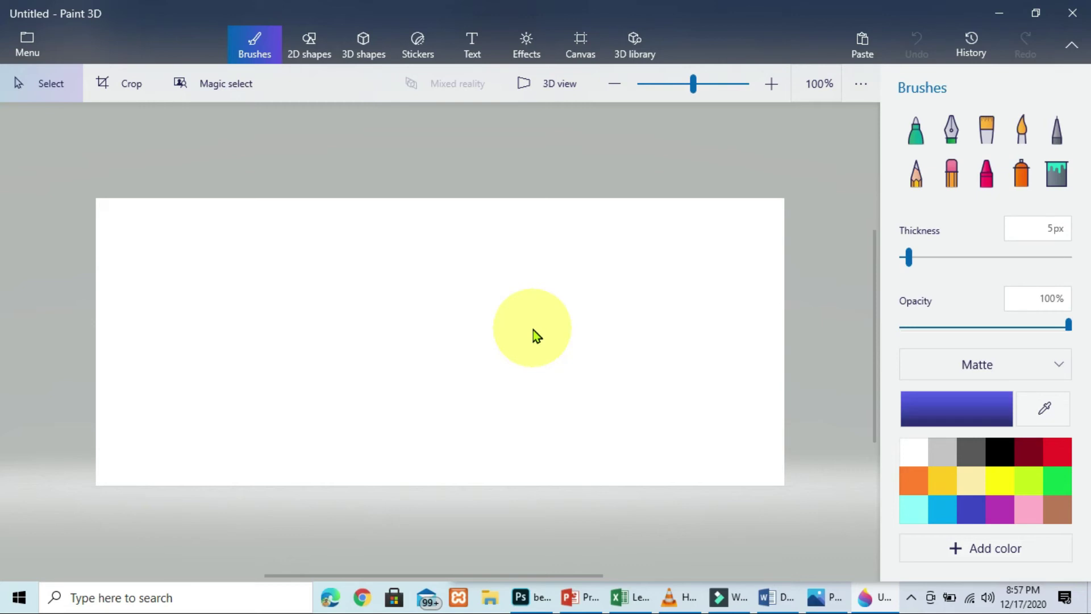
key(ctrl+v)
drag(550, 185, 516, 227)
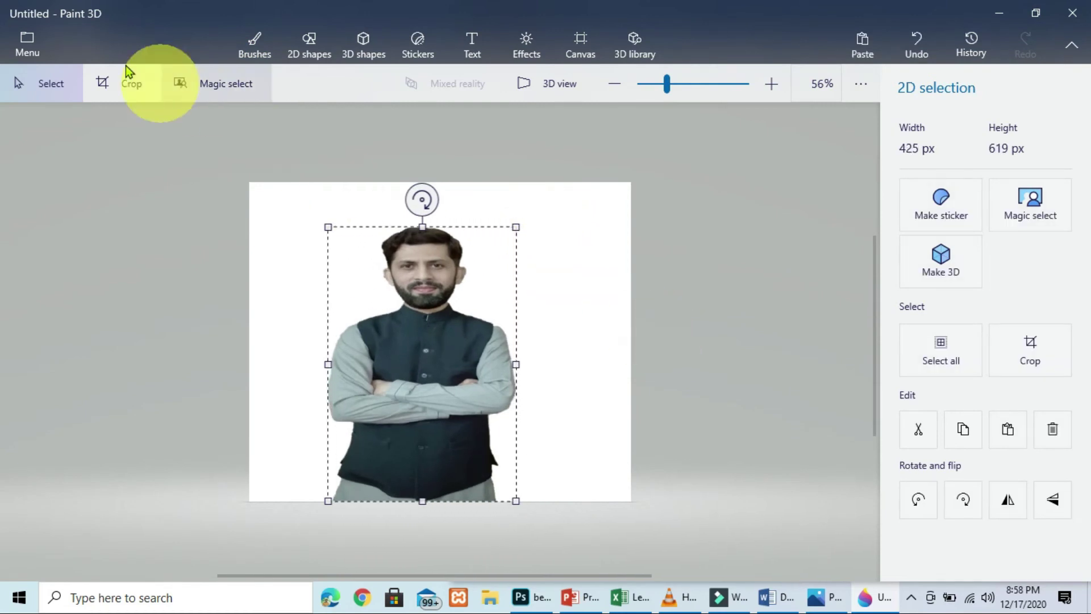
Save the canvas as a 2D PNG image in Pictures, named with the man's first name followed by "tranparent background"
click(28, 50)
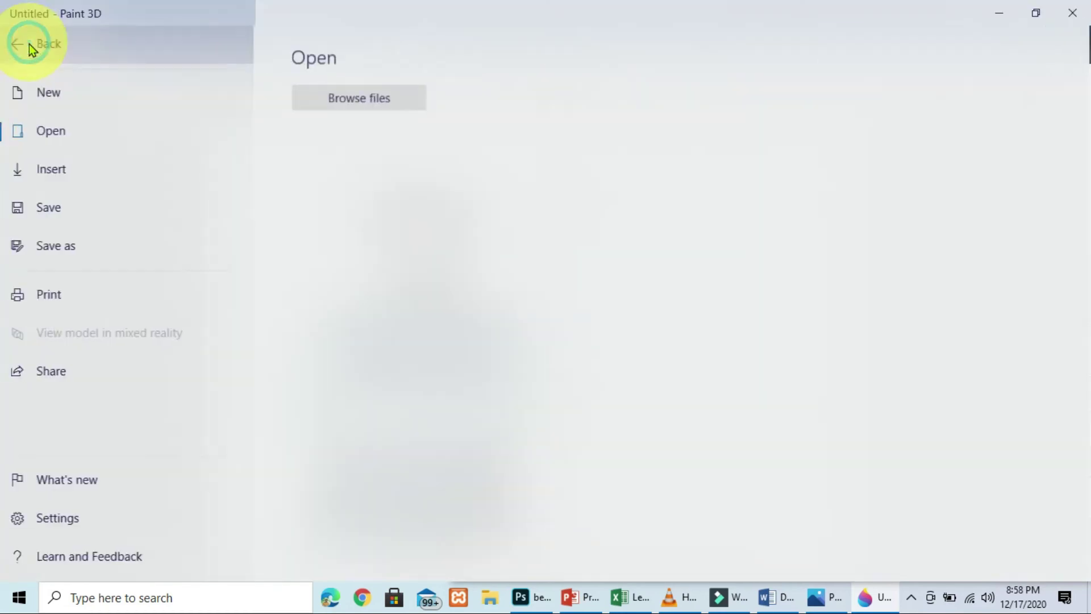
click(46, 244)
click(334, 148)
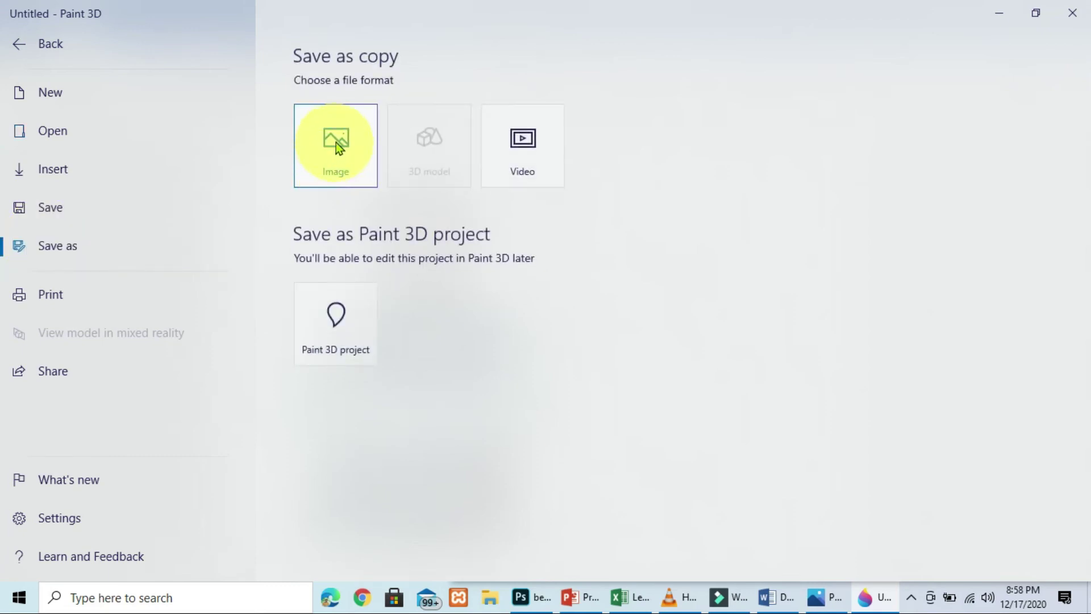
click(336, 142)
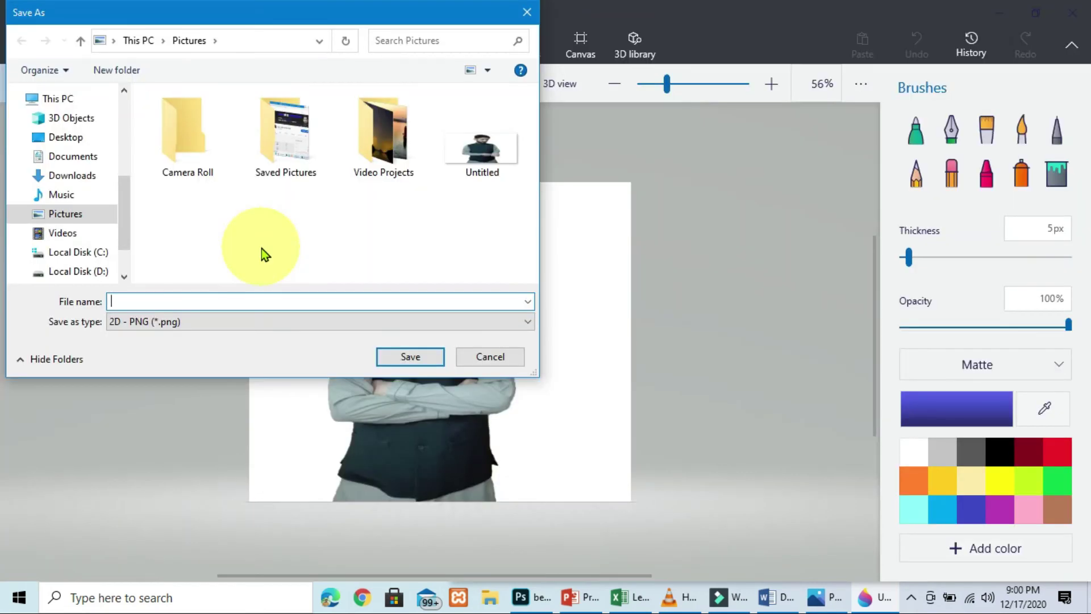
key(ctrl+v)
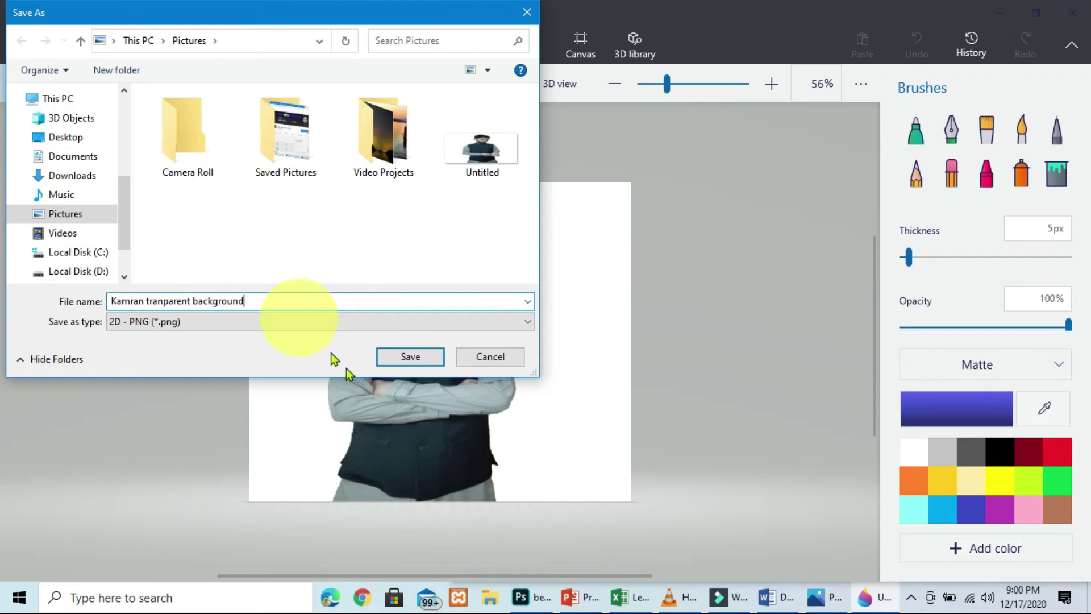
click(402, 358)
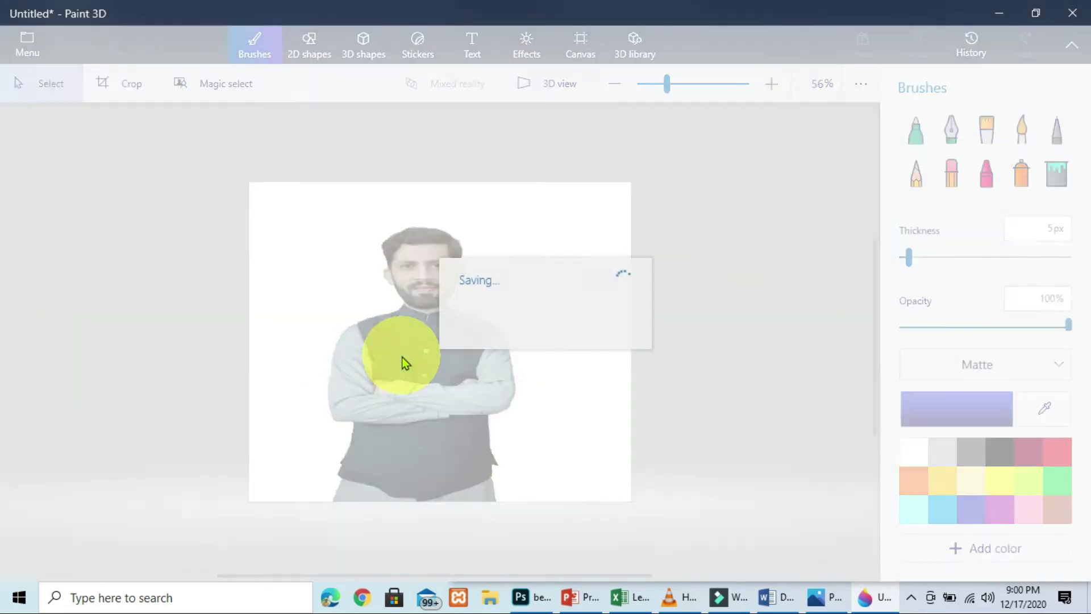
Switch to File Explorer from the desktop and open the saved cutout PNG in the Pictures folder
click(998, 13)
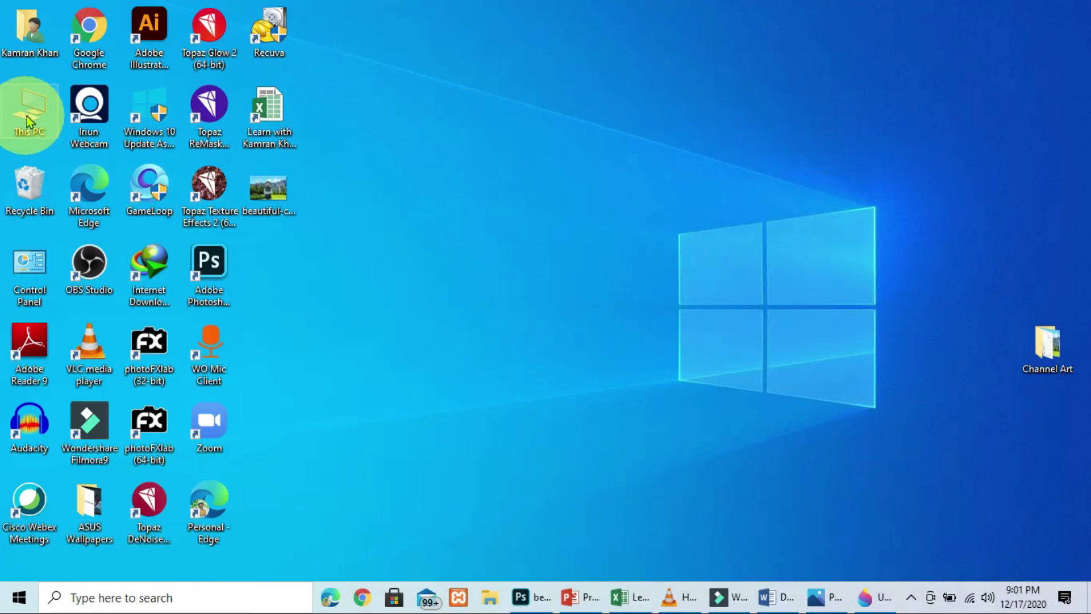
double_click(27, 121)
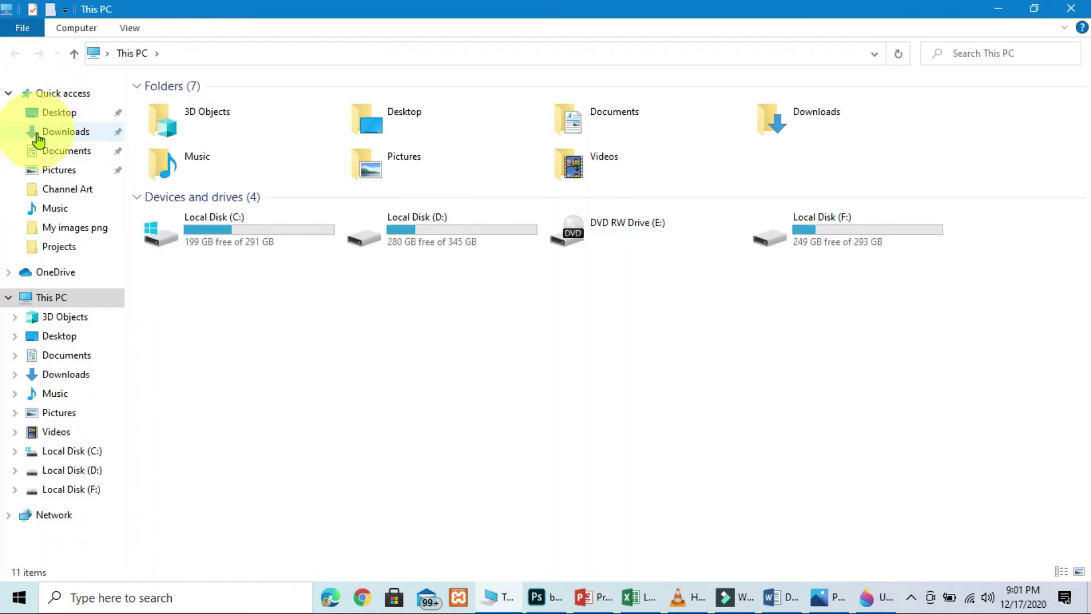
click(54, 170)
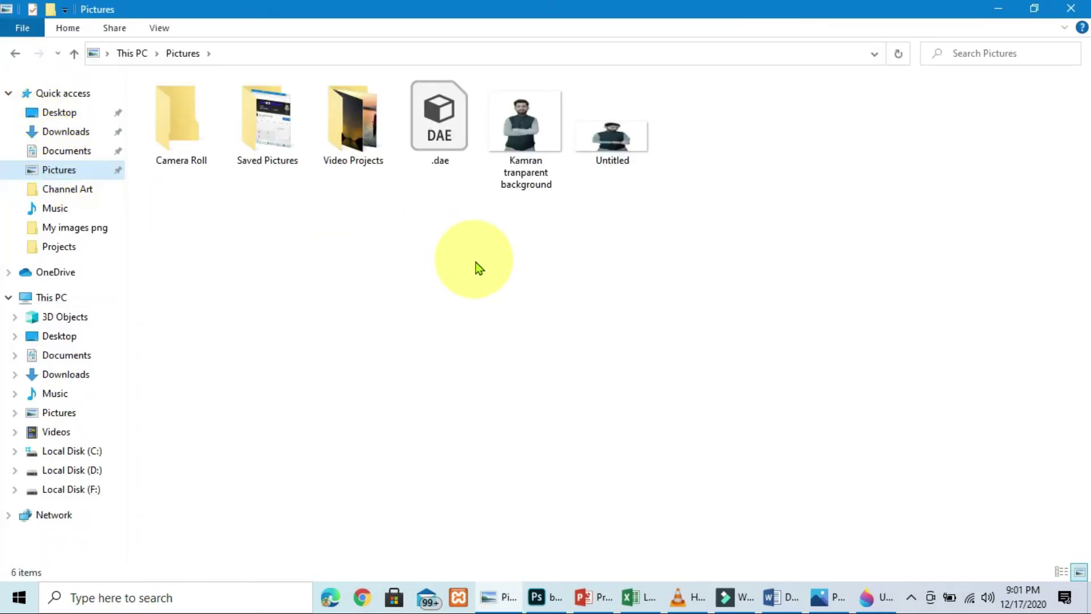
double_click(523, 145)
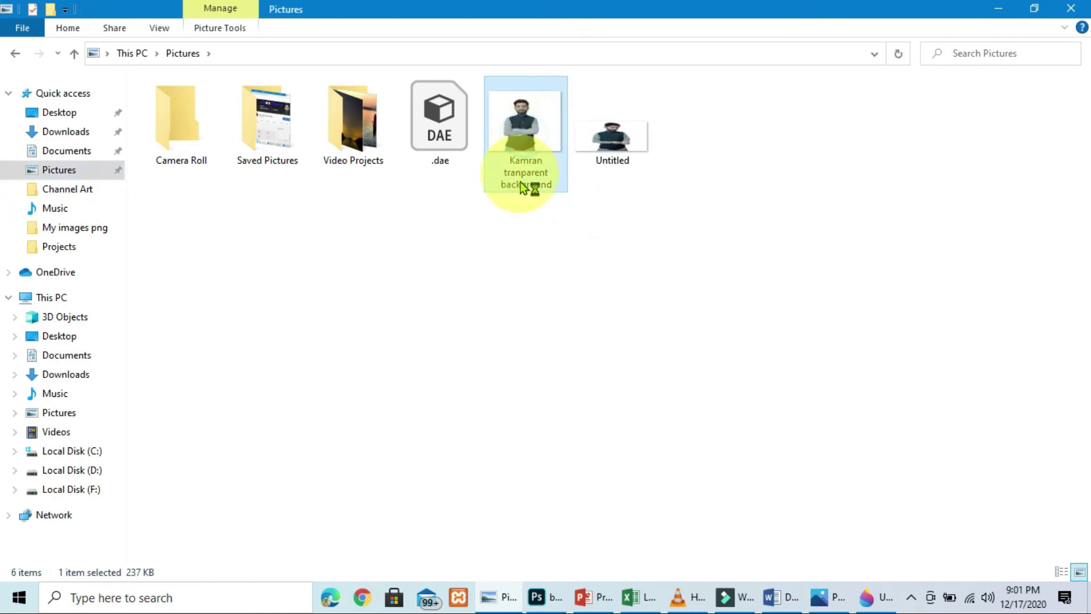